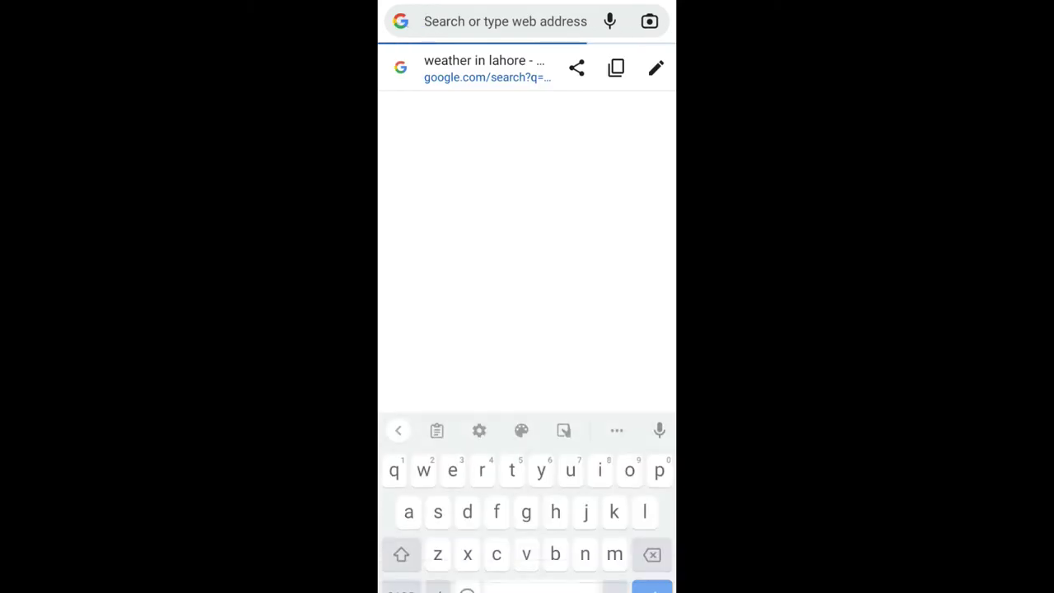
Search for 'accessing and downloading your facebook information' using the 'acc' history suggestion
{"action": "type", "text": "acc"}
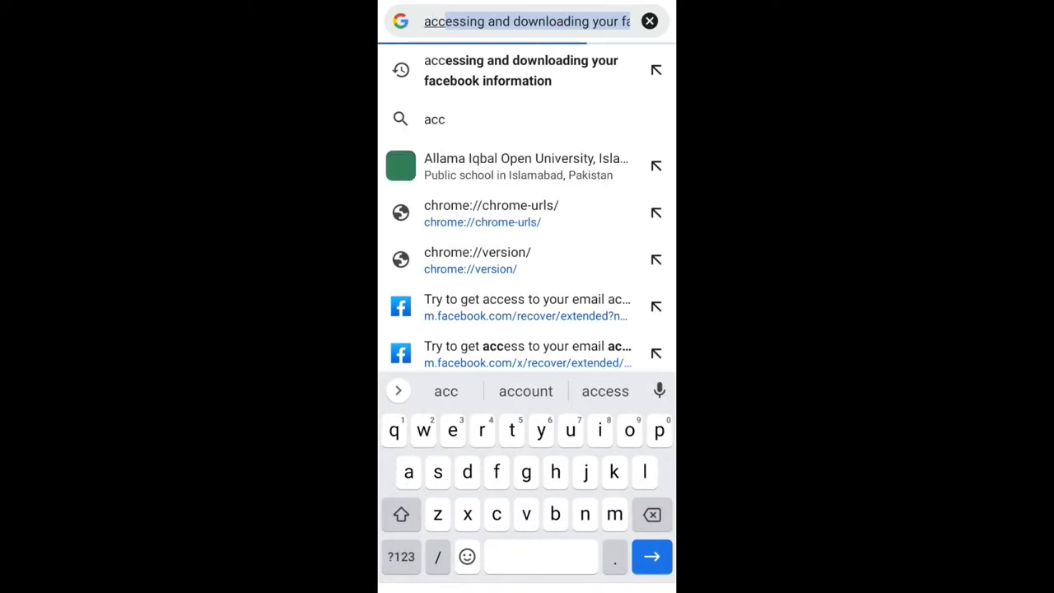
{"action": "key", "text": "Escape"}
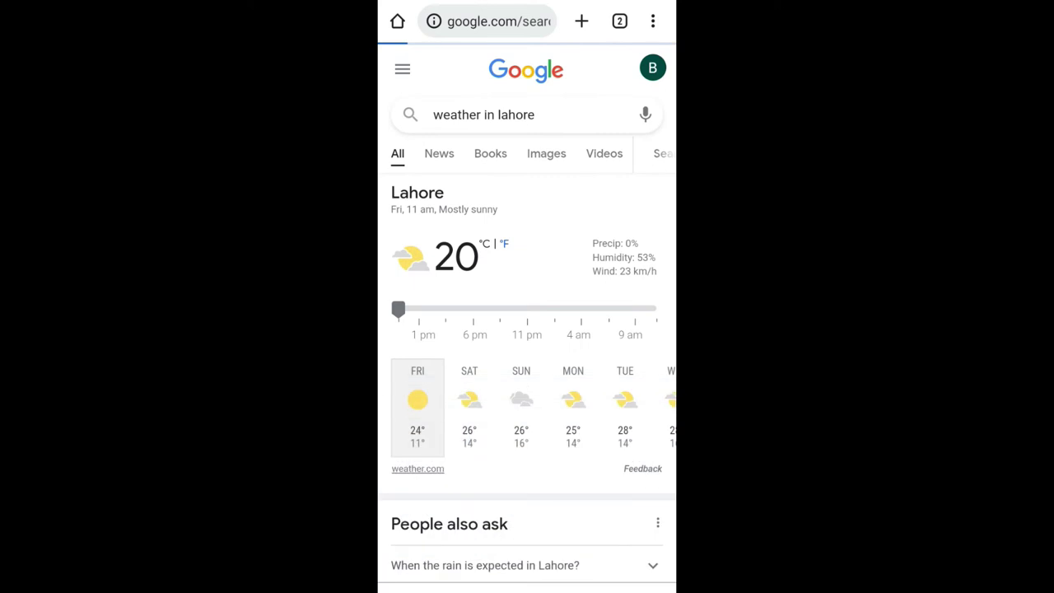
Report Account access troubleshooting > My account has been hacked, and expand the Help Centre's hacked-account answer
{"action": "left_click", "coordinate": [514, 232]}
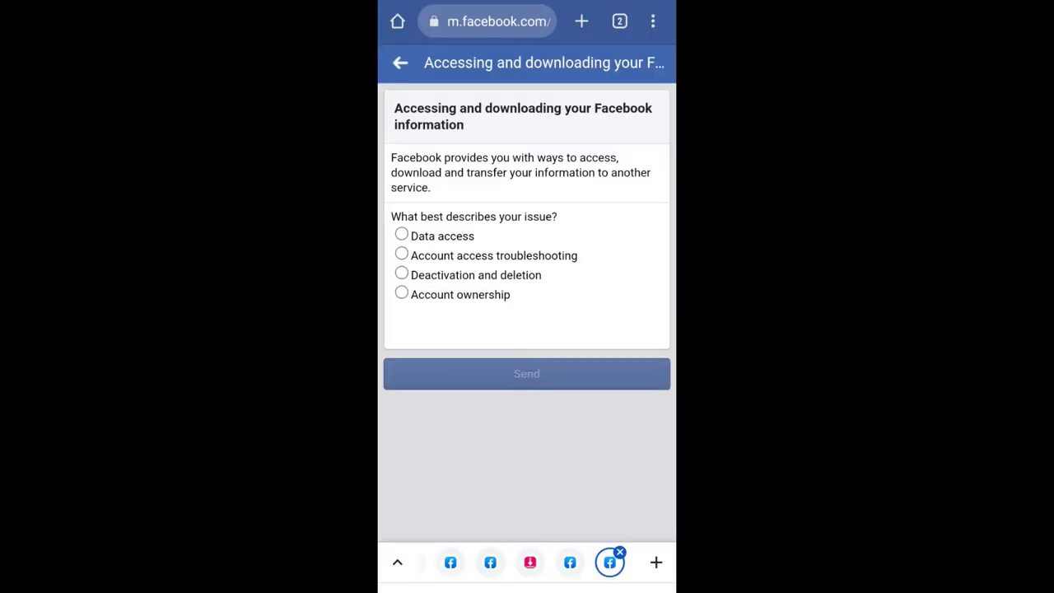
{"action": "left_click", "coordinate": [402, 255]}
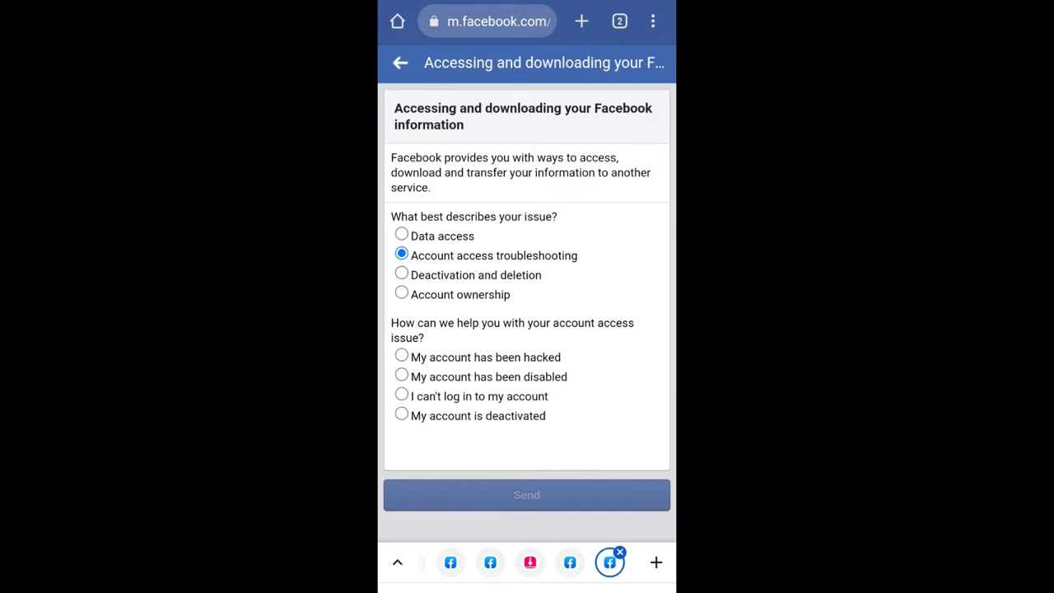
{"action": "left_click", "coordinate": [465, 357]}
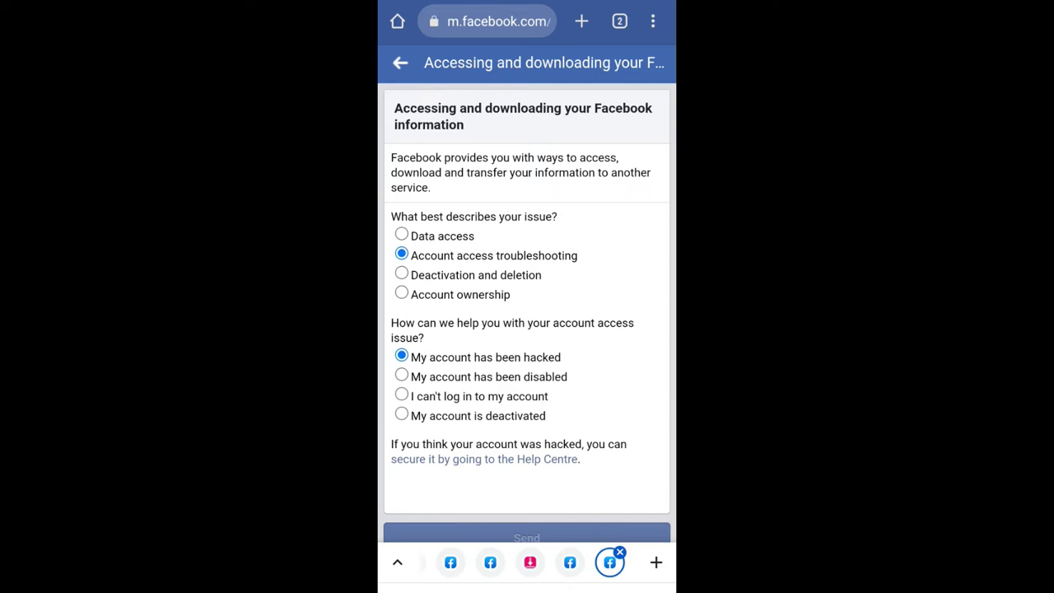
{"action": "left_click", "coordinate": [457, 454]}
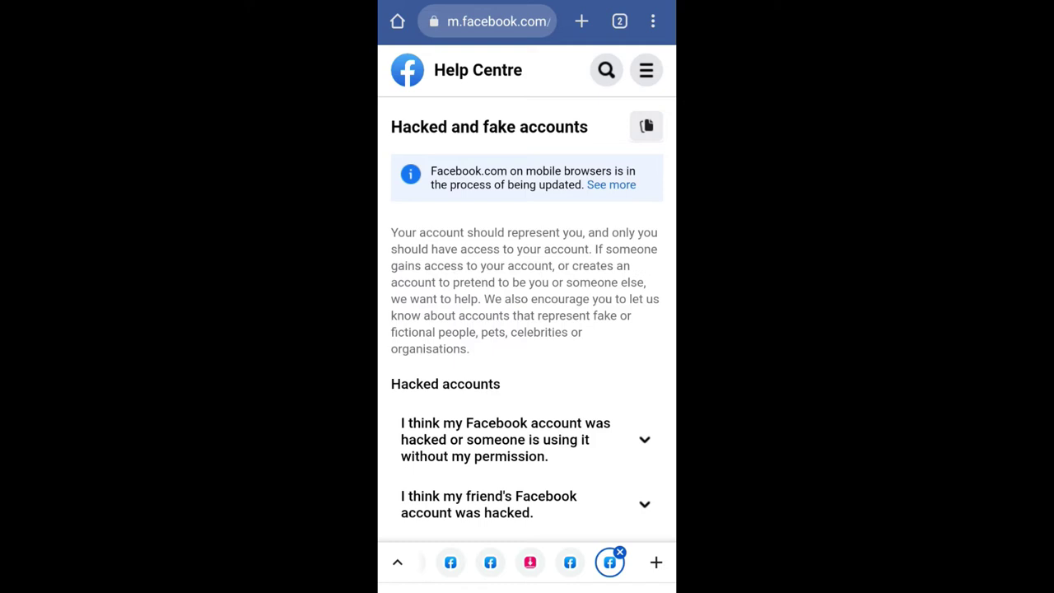
{"action": "left_click", "coordinate": [470, 439]}
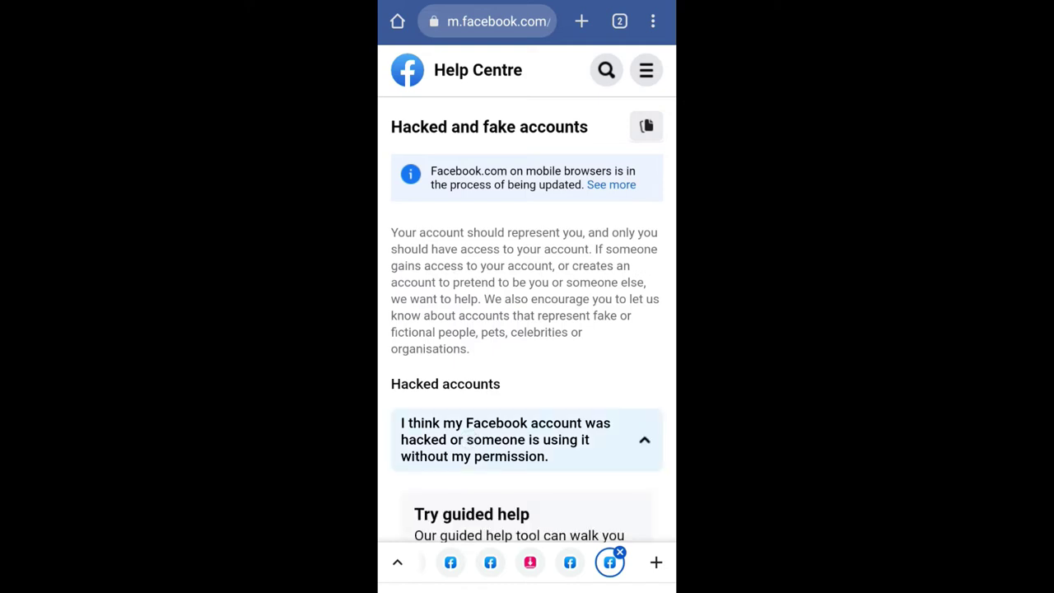
{"action": "scroll", "coordinate": [527, 329], "scroll_direction": "down", "scroll_amount": 3}
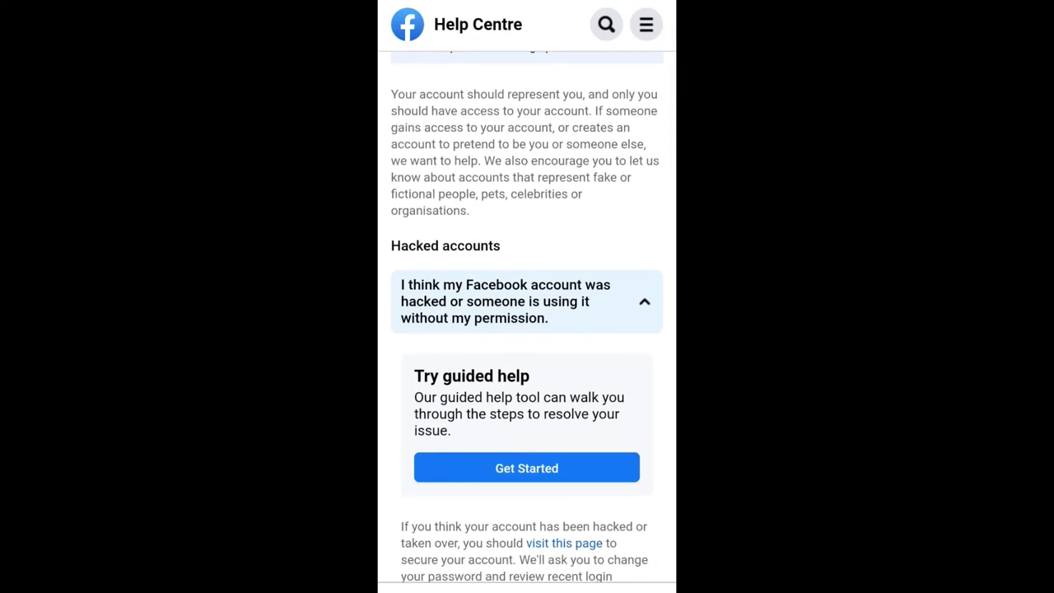
Answer the guided help: someone else gained access, can't log in, no phone or email access
{"action": "left_click", "coordinate": [490, 472]}
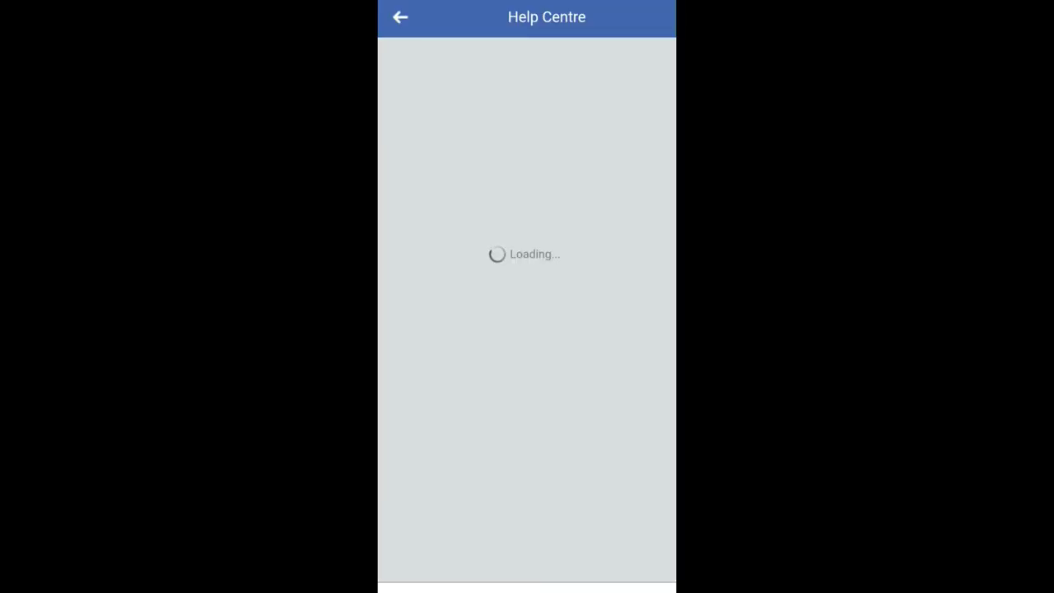
{"action": "scroll", "coordinate": [527, 329], "scroll_direction": "down", "scroll_amount": 1}
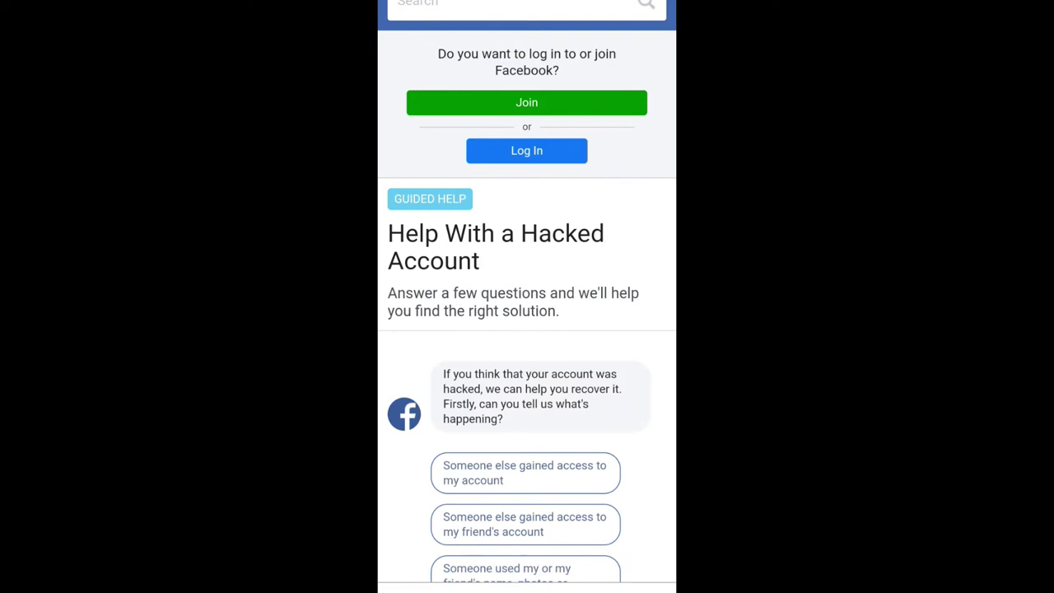
{"action": "left_click", "coordinate": [517, 464]}
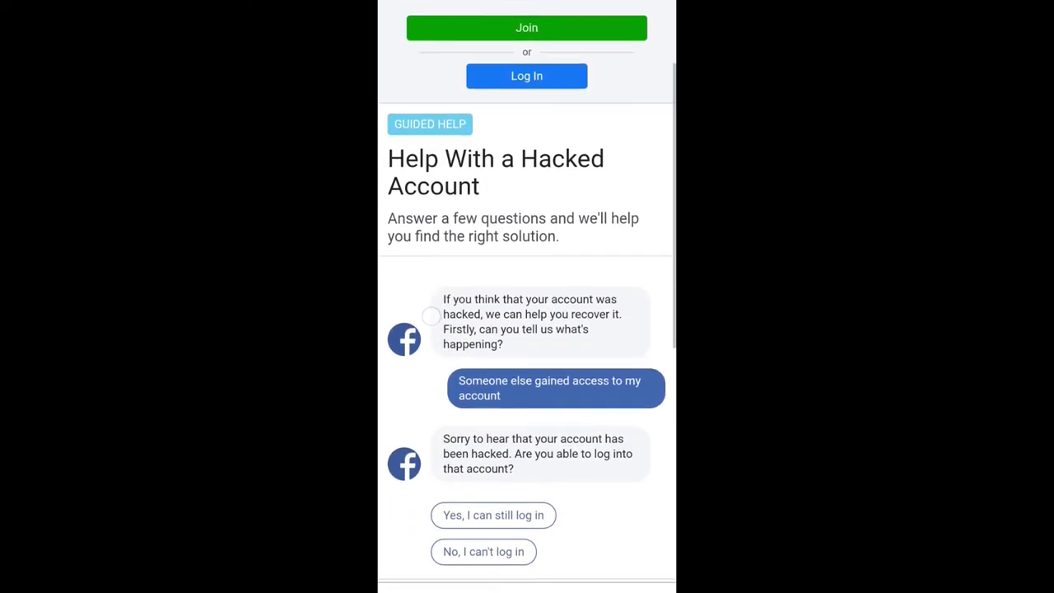
{"action": "left_click", "coordinate": [483, 544]}
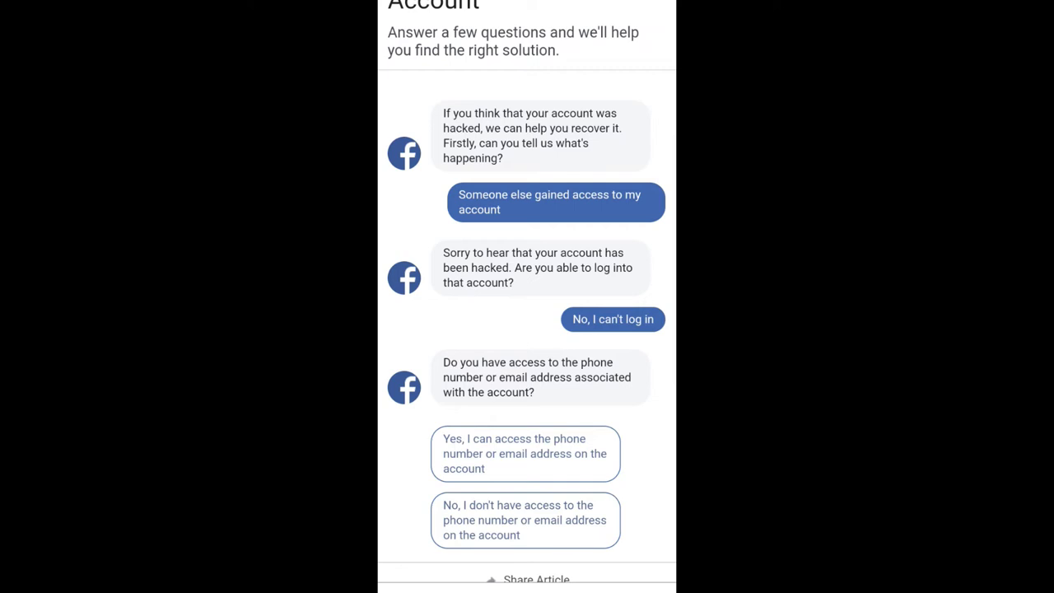
{"action": "left_click", "coordinate": [489, 518]}
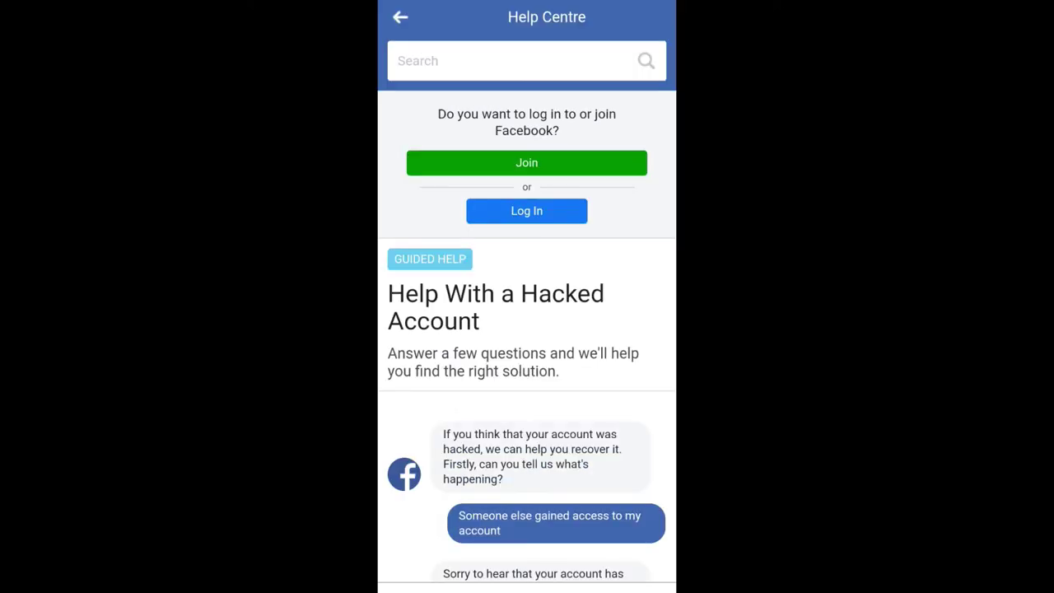
{"action": "left_click_drag", "start_coordinate": [423, 397], "coordinate": [415, 233]}
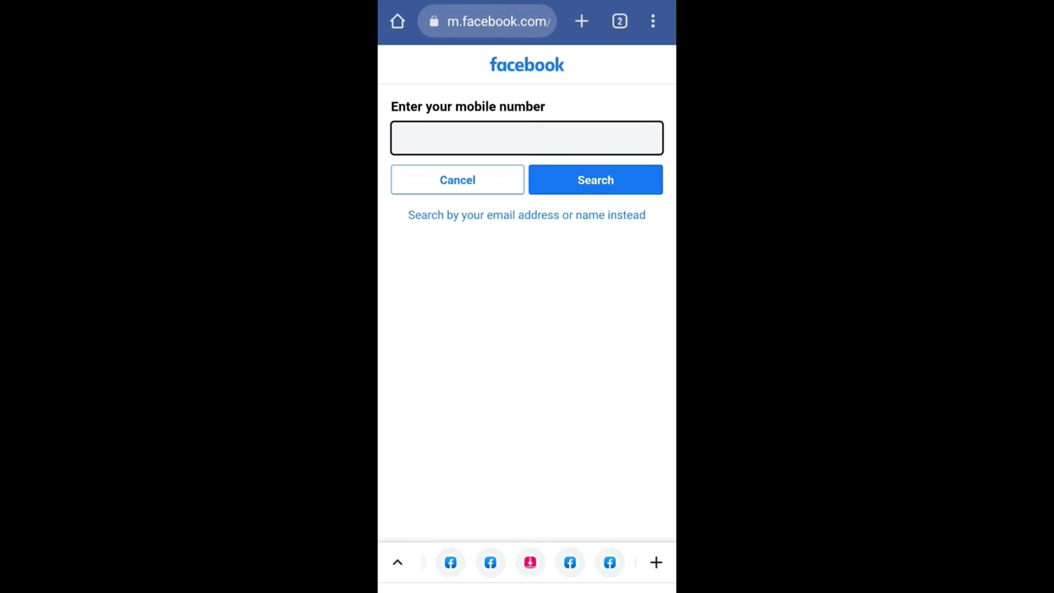
Search for the account by its suggested full name, then mark it as not in the list
{"action": "left_click", "coordinate": [493, 216]}
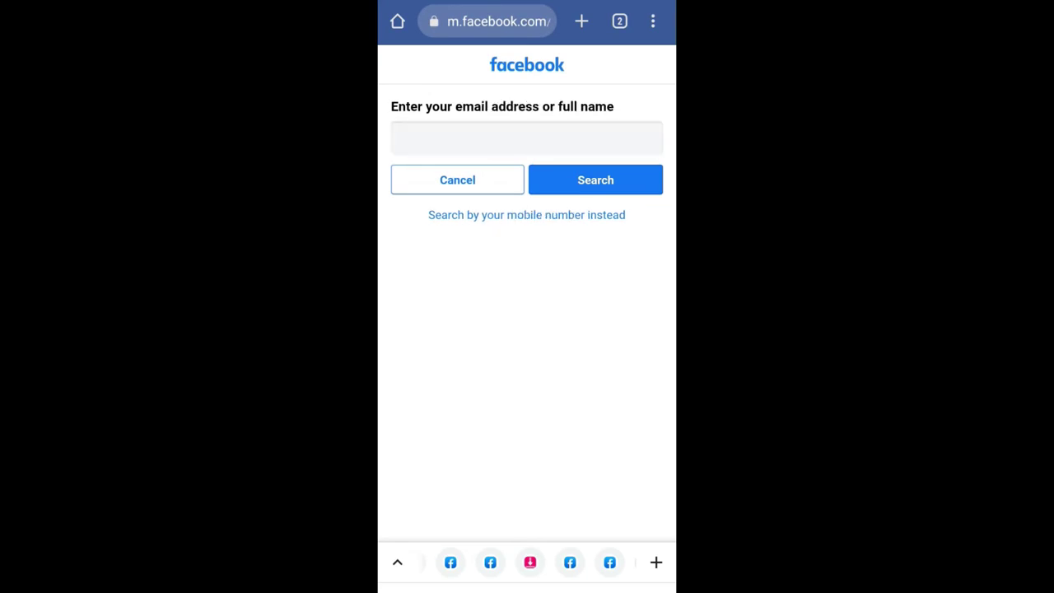
{"action": "left_click", "coordinate": [450, 146]}
{"action": "left_click", "coordinate": [449, 176]}
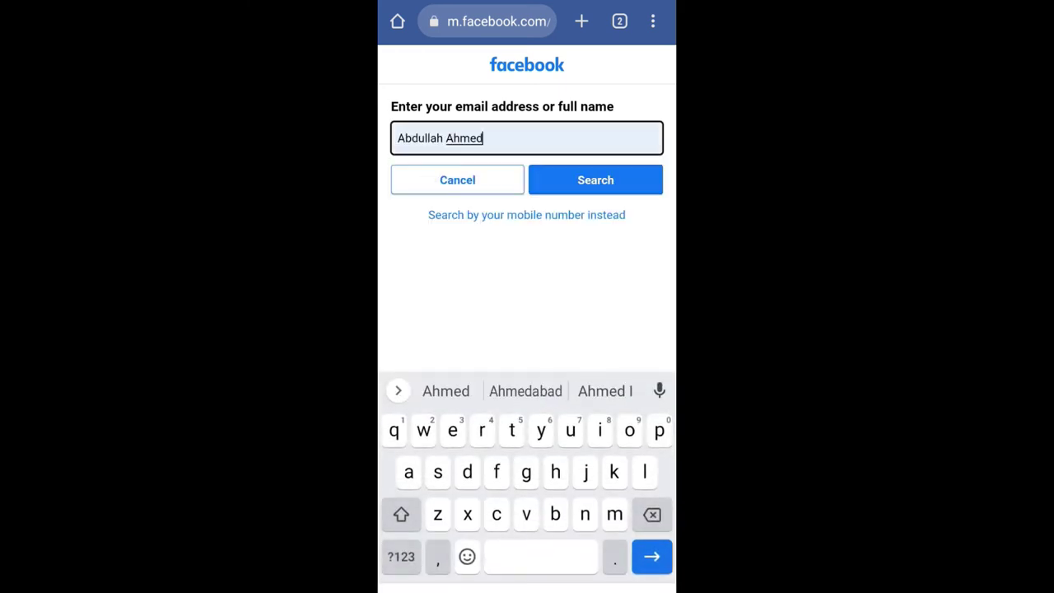
{"action": "left_click", "coordinate": [595, 180]}
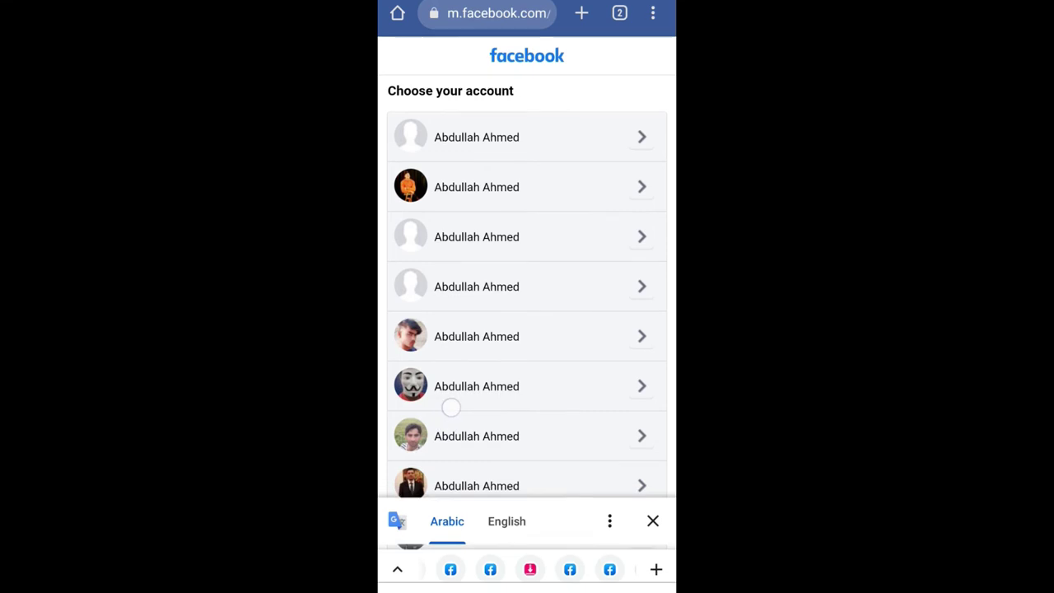
{"action": "scroll", "coordinate": [452, 405], "scroll_direction": "down", "scroll_amount": 3}
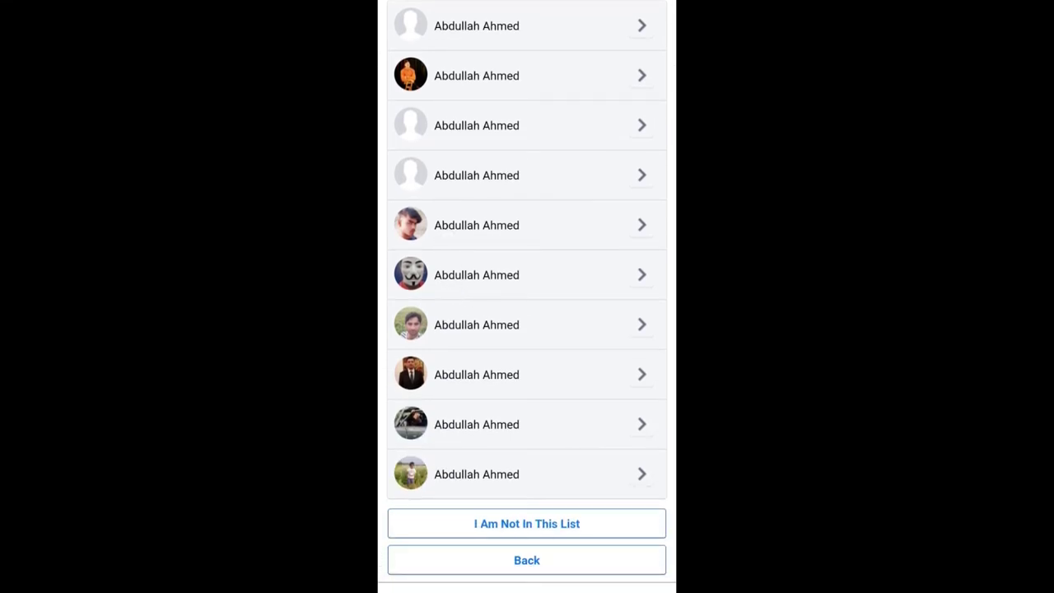
{"action": "left_click", "coordinate": [477, 521]}
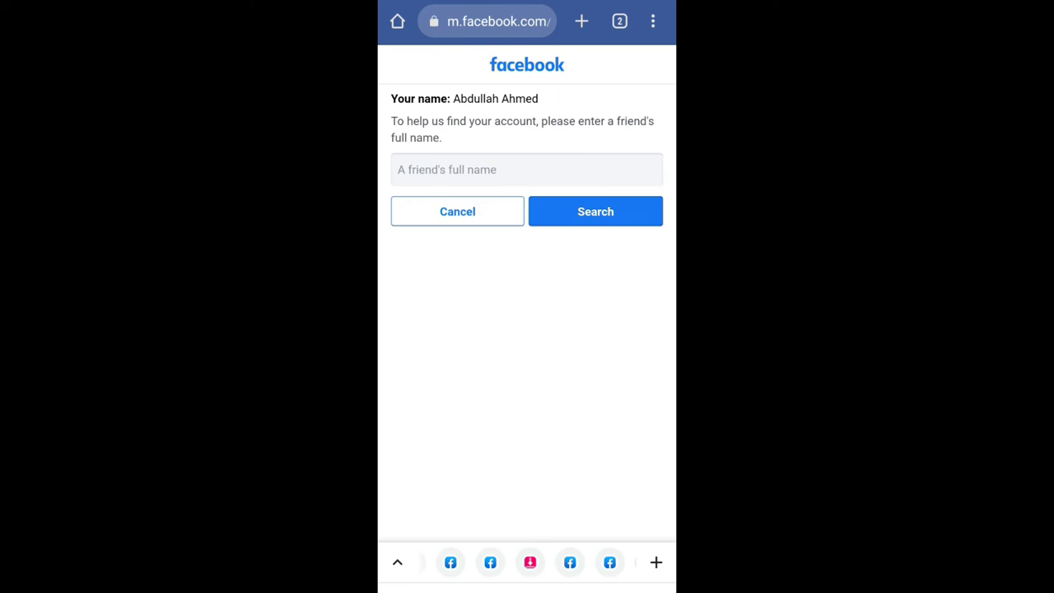
Find the account by a suggested friend's full name and report no longer having access to its login methods
{"action": "left_click", "coordinate": [420, 171]}
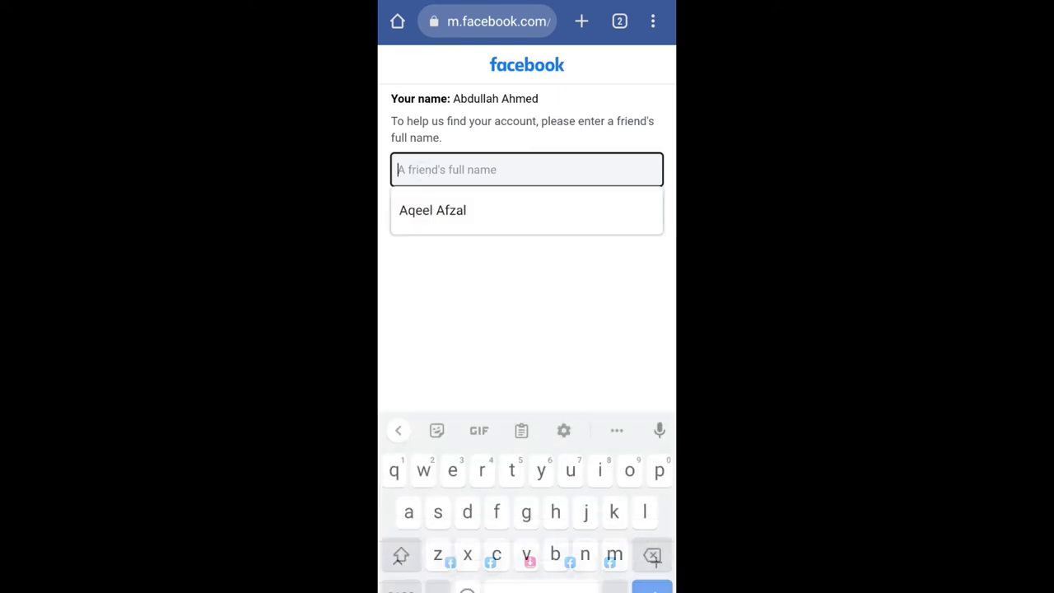
{"action": "left_click", "coordinate": [429, 201]}
{"action": "left_click", "coordinate": [577, 206]}
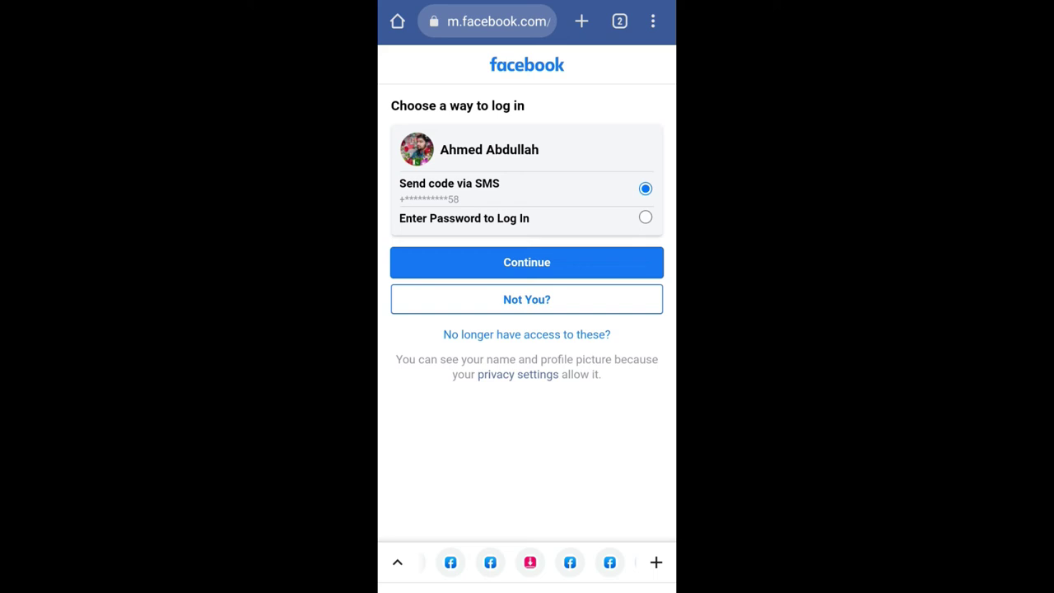
{"action": "left_click", "coordinate": [479, 338]}
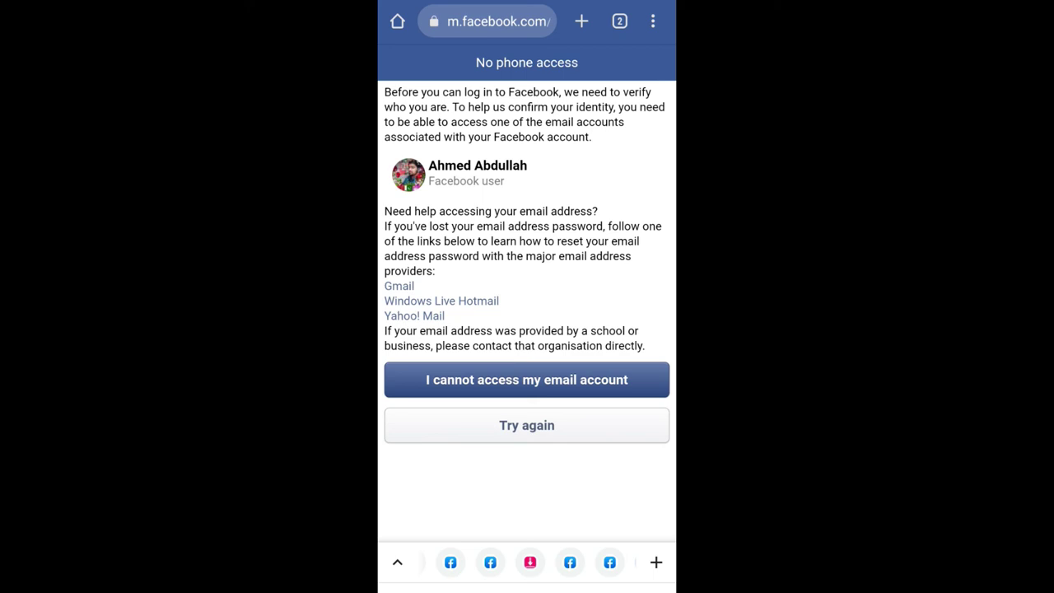
Choose 'I cannot access my email account' on the No phone access page
{"action": "left_click", "coordinate": [516, 372]}
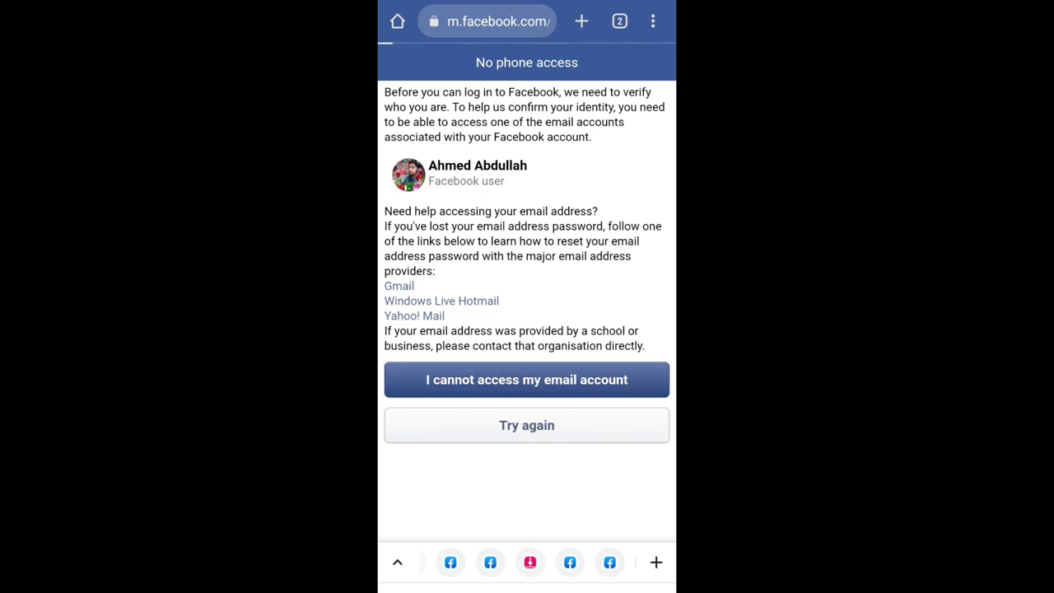